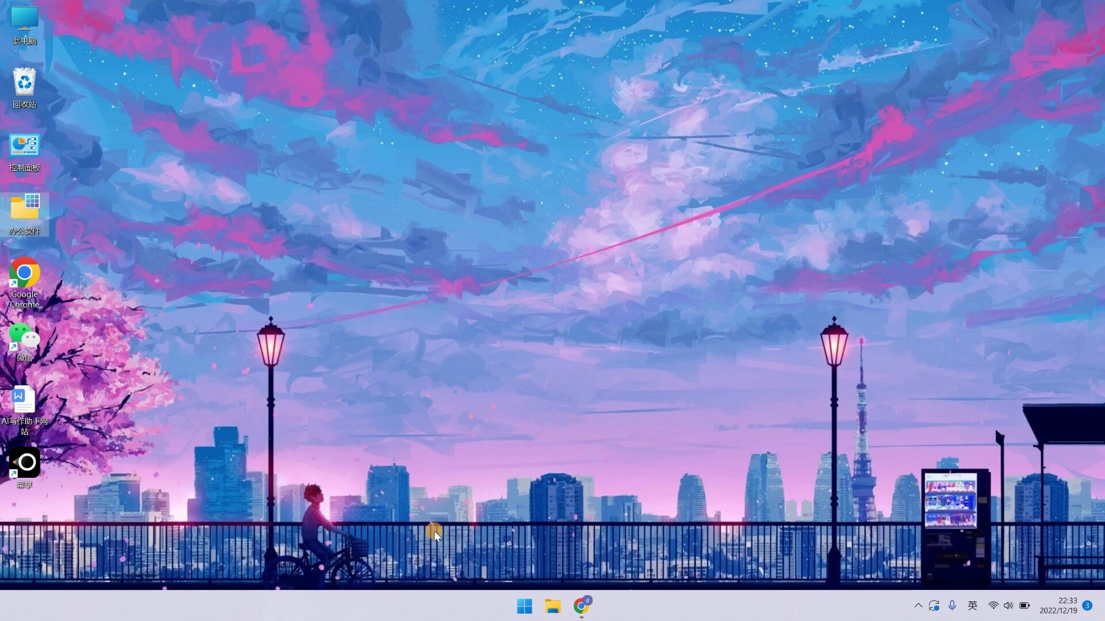
- Switch to Chrome, return to the Hamibot homepage and review its tool description and download option
left_click(582, 606)
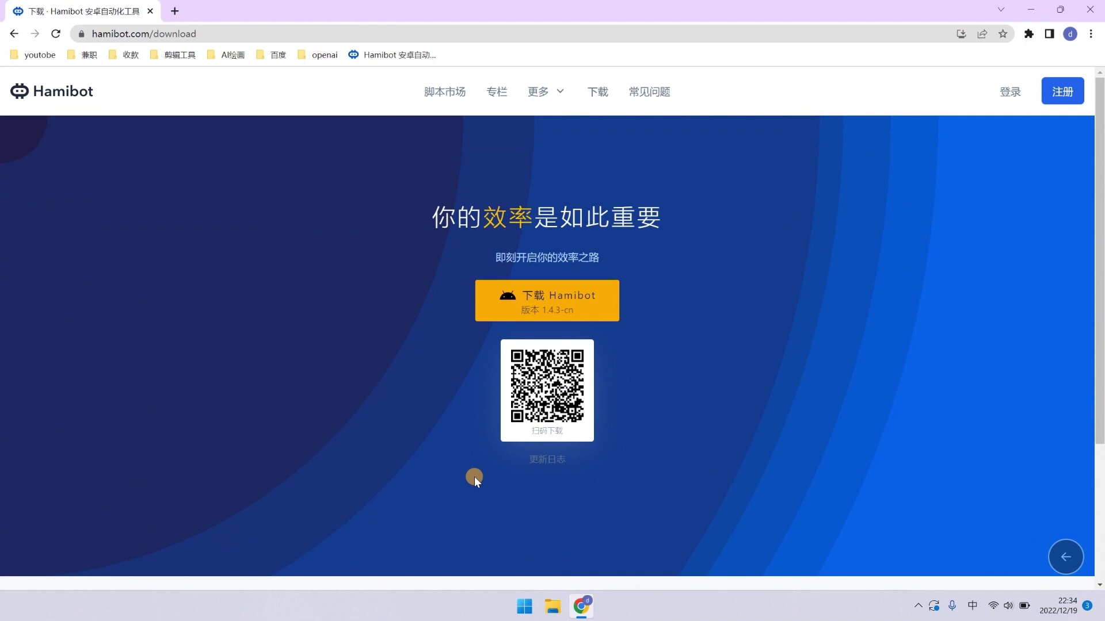
key("alt+Left")
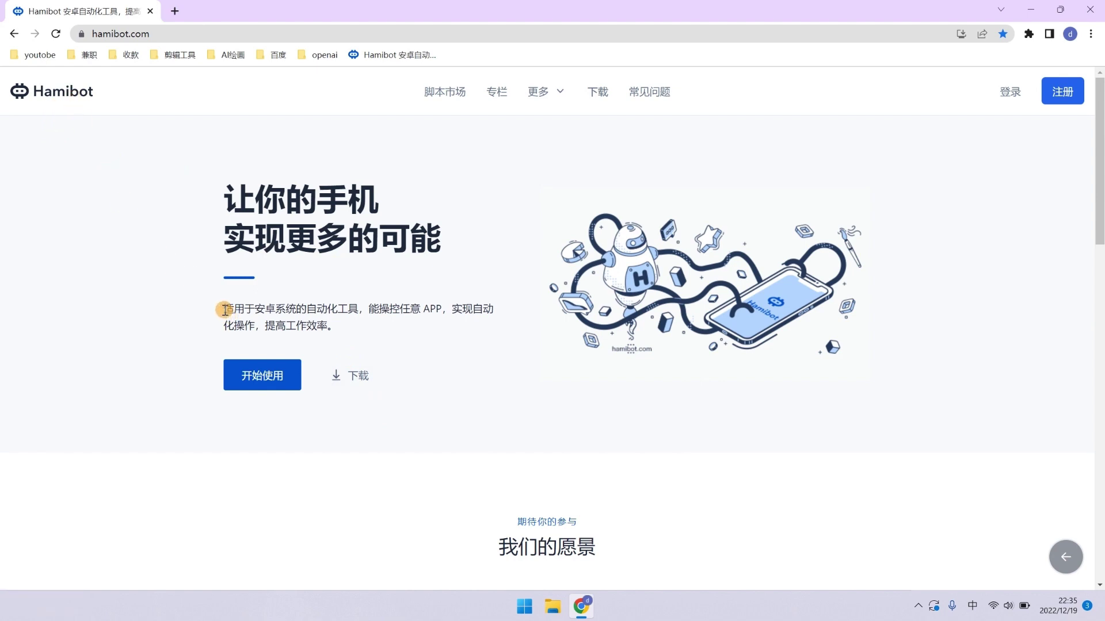
left_click_drag(225, 310, 331, 325)
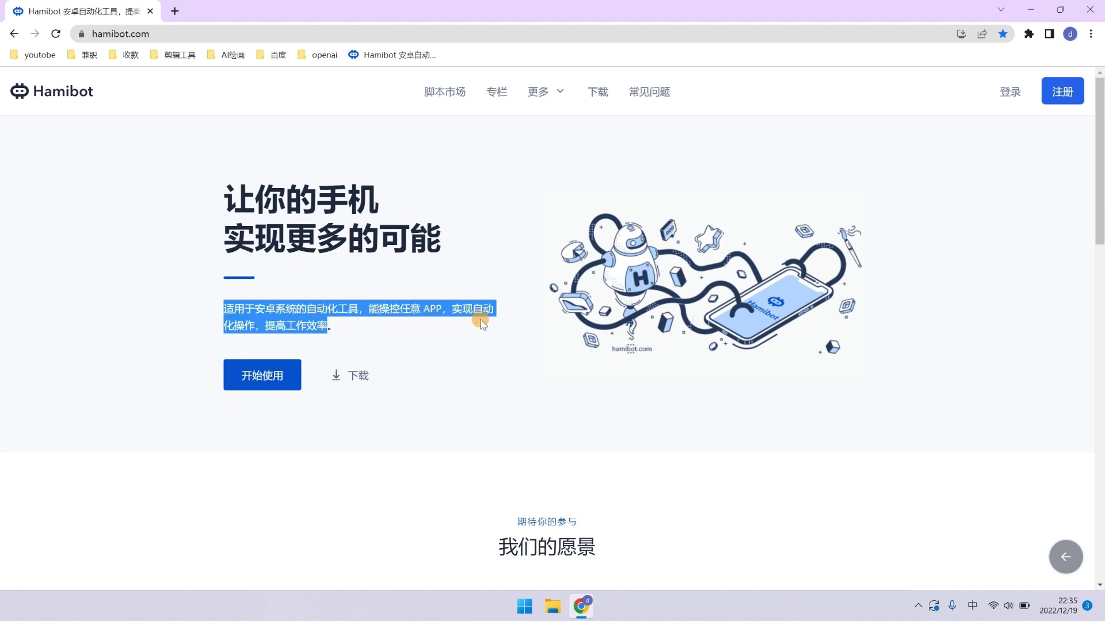
left_click(350, 338)
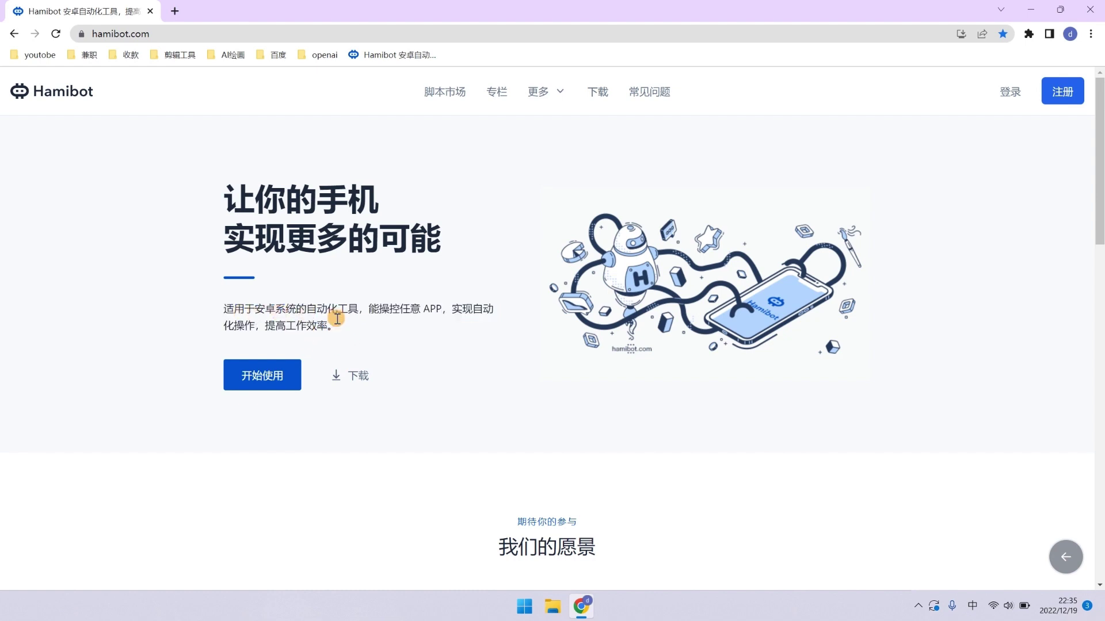
left_click(345, 375)
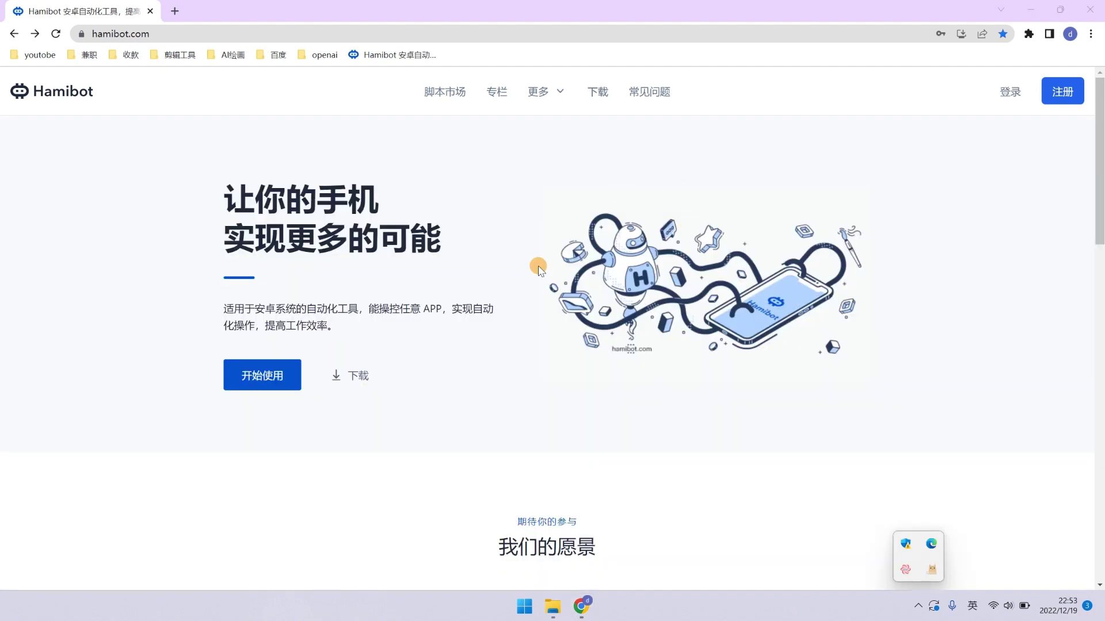
- Go through the sign-up page to the login page and log in to the existing Hamibot account with the saved credentials
left_click(1062, 91)
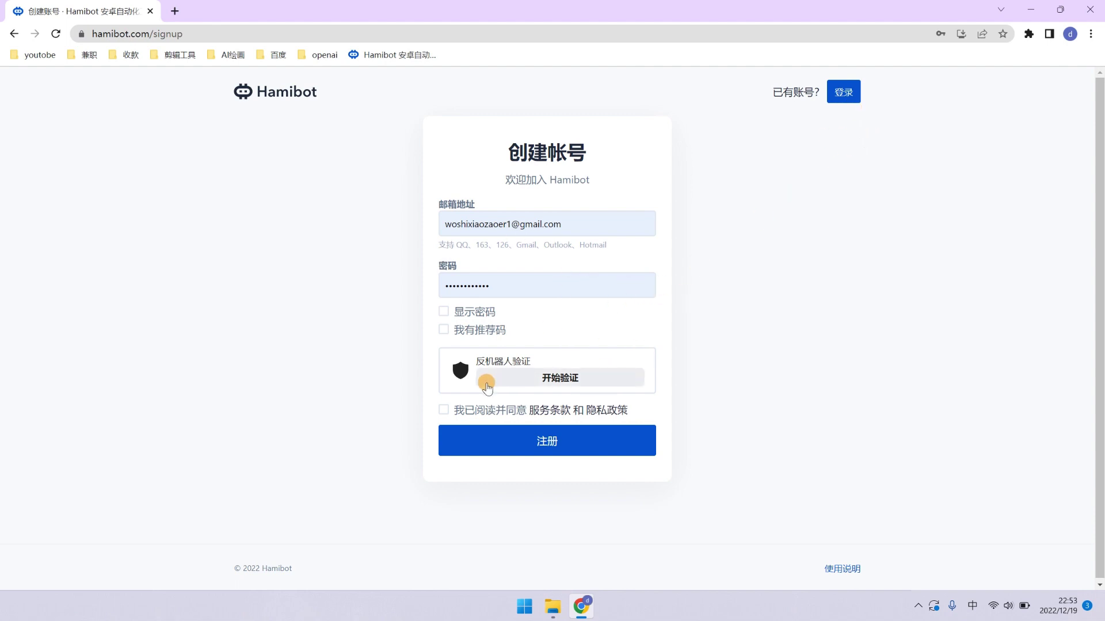
left_click(842, 94)
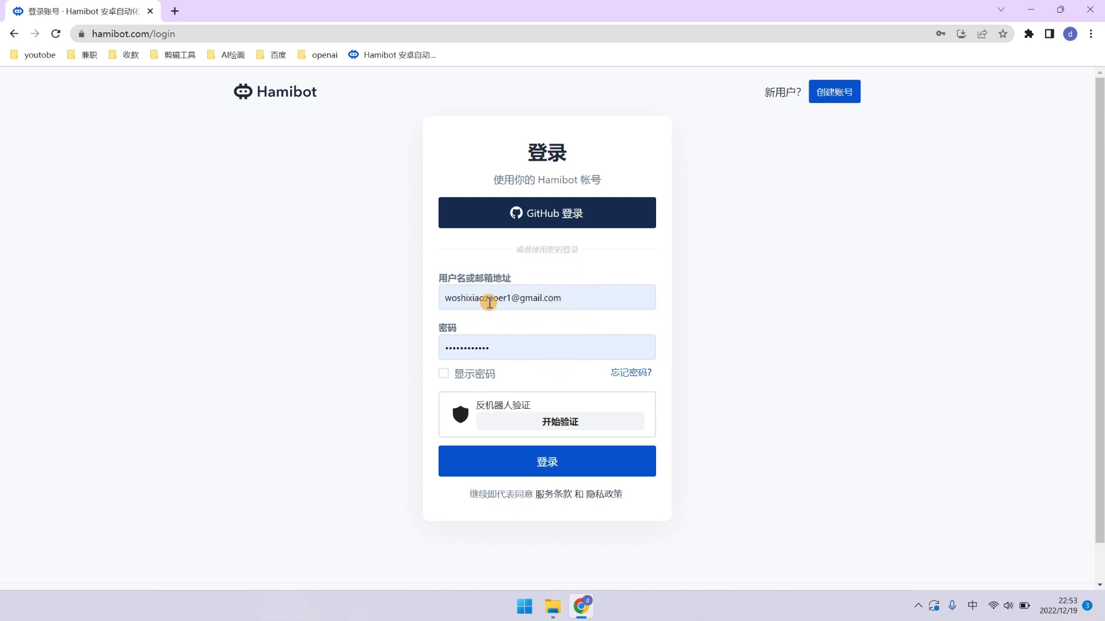
left_click(525, 472)
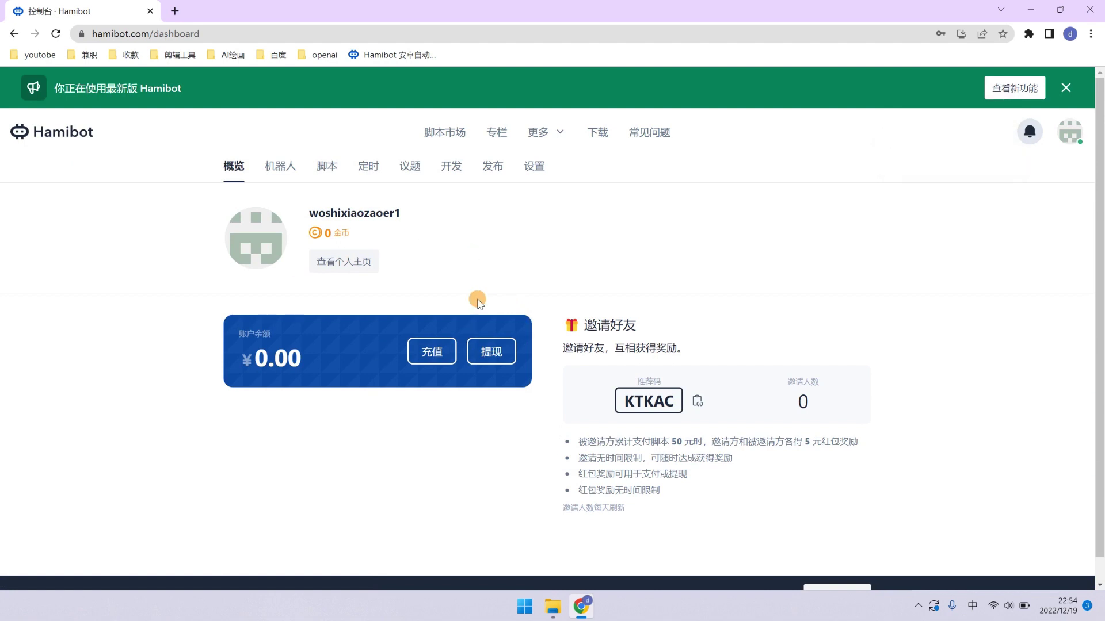
- Generate a pairing code for a new robot in the console and proceed to the phone's accessibility settings for Hamibot
left_click(293, 171)
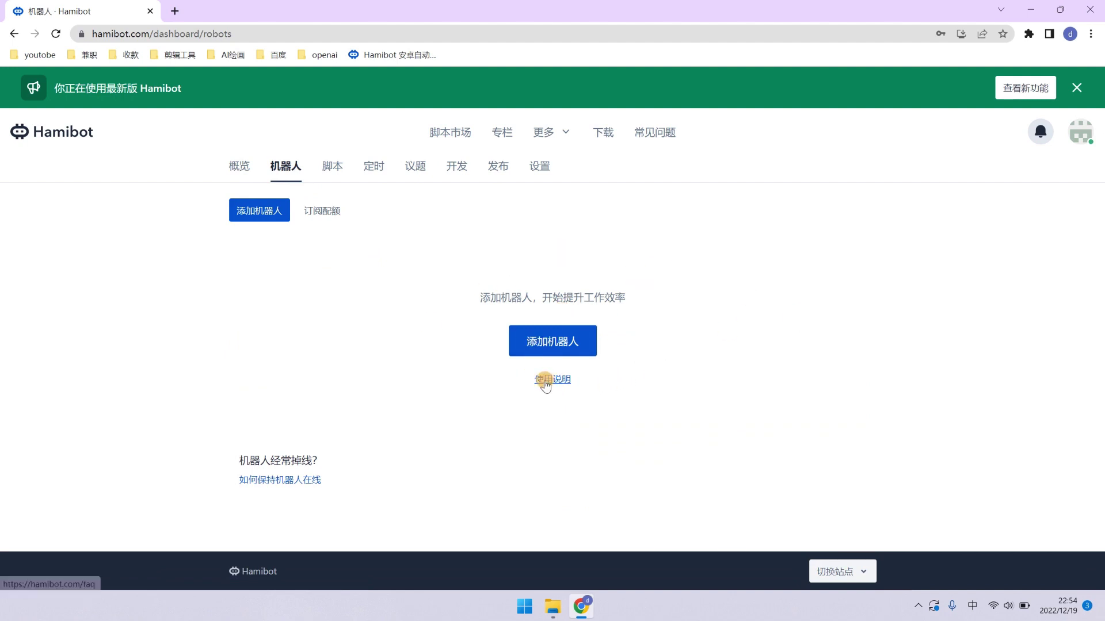
left_click(540, 344)
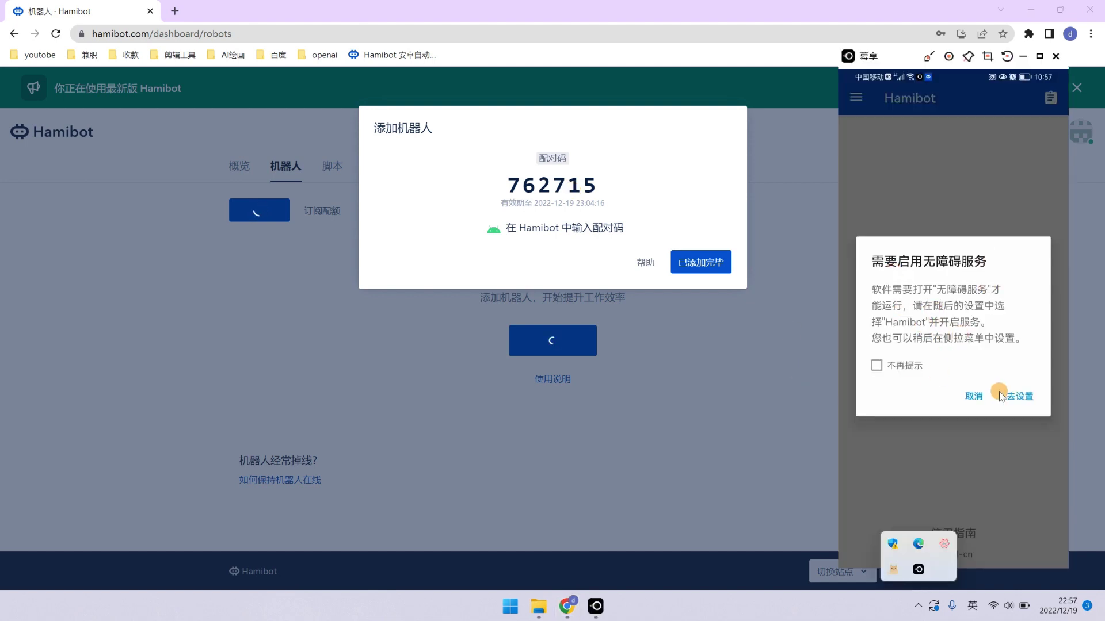
left_click(999, 396)
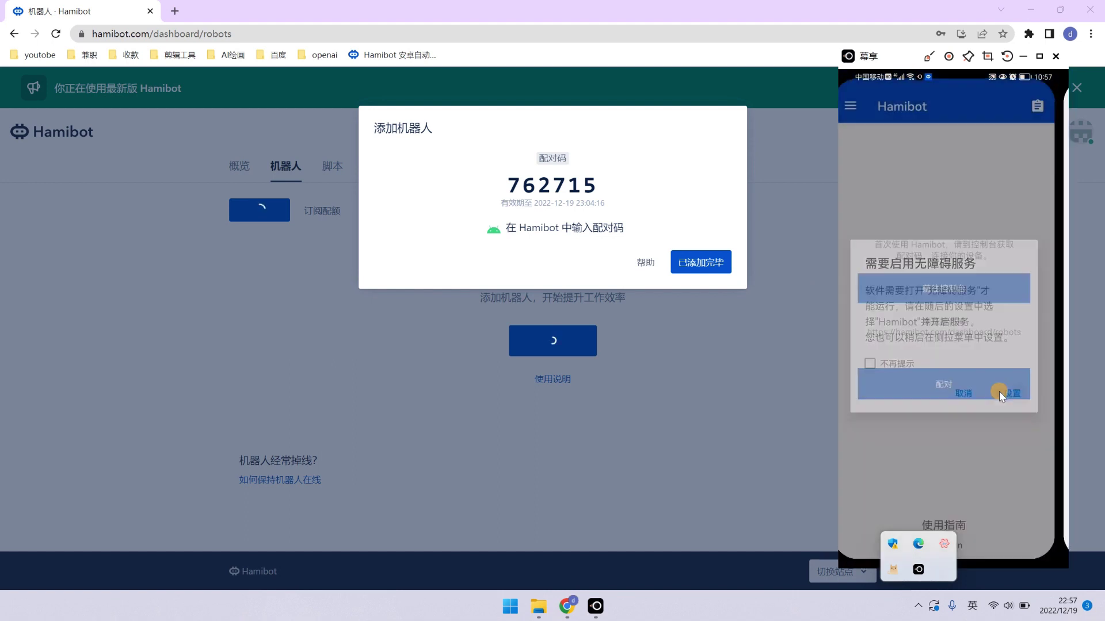
scroll(999, 391, "down", 5)
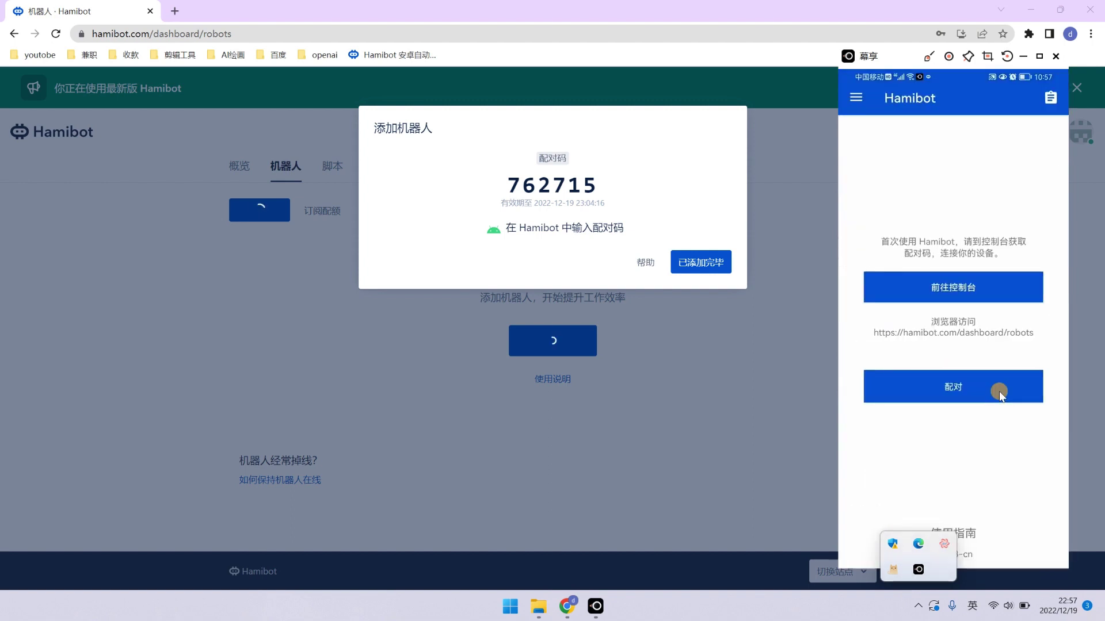
- Pair the phone by entering the pairing code in its Hamibot app and finish adding the robot in the console
left_click(998, 394)
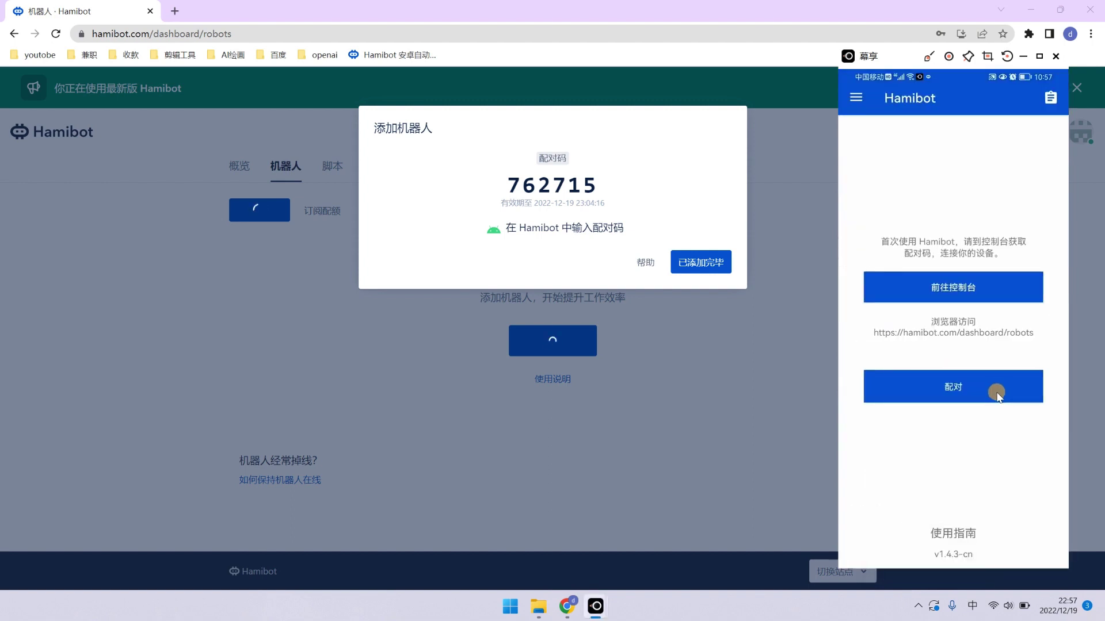
left_click(961, 384)
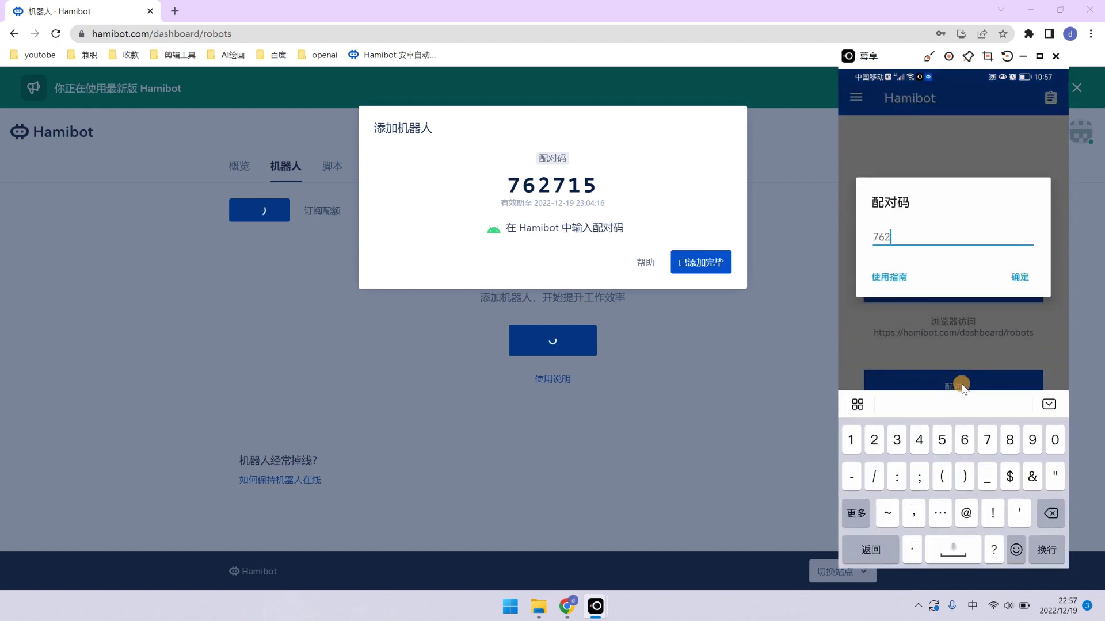
key("Return")
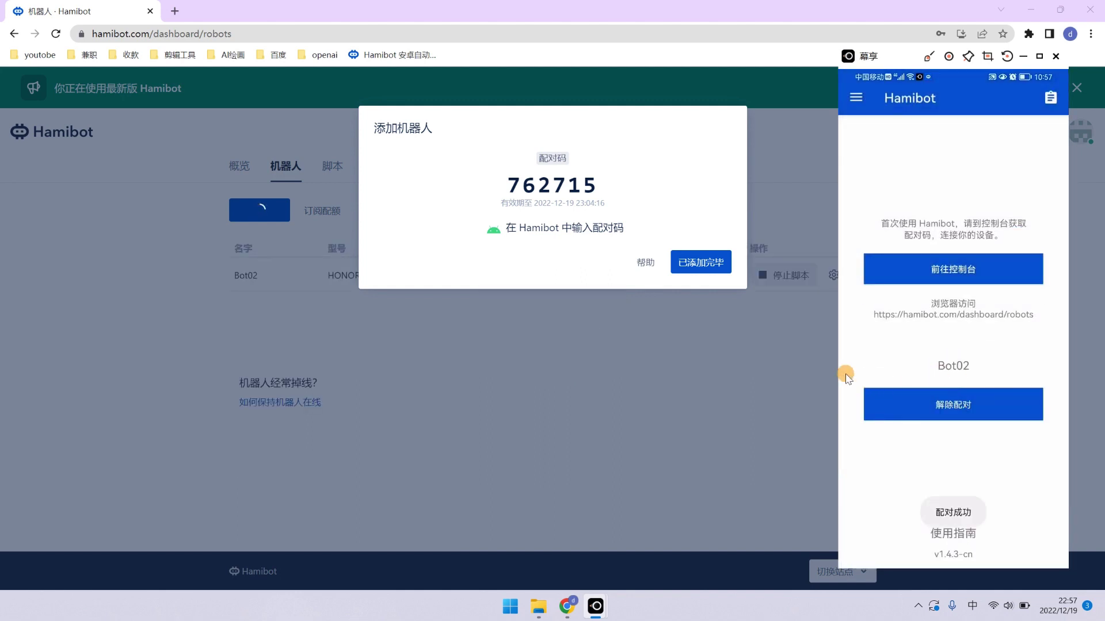
left_click(707, 260)
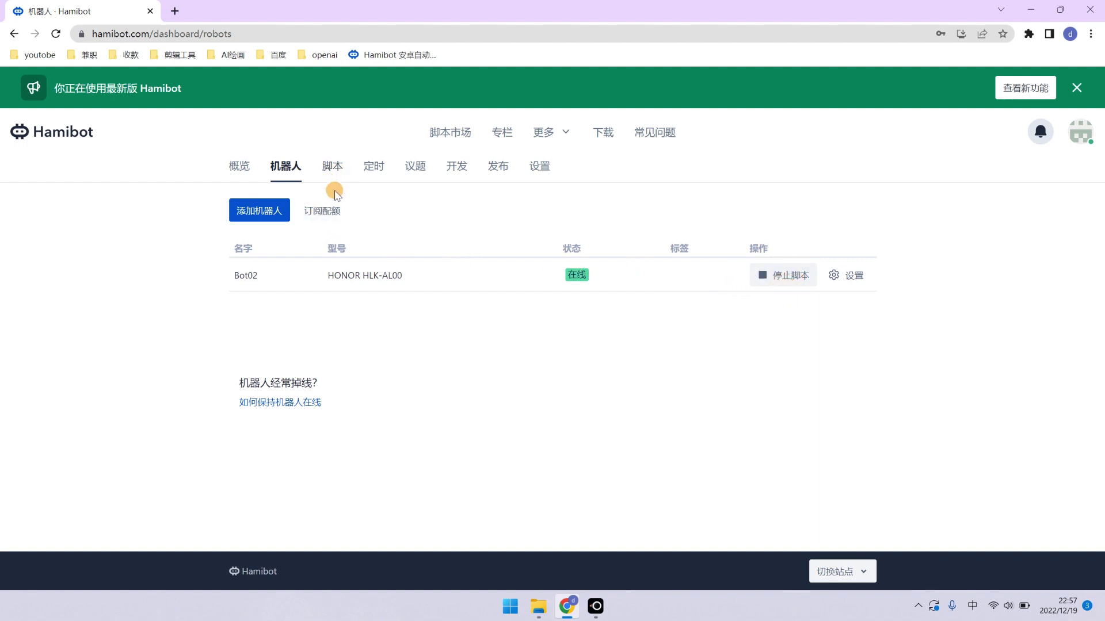
- Open the console's 脚本 section and review the installed and recently updated scripts
left_click(332, 166)
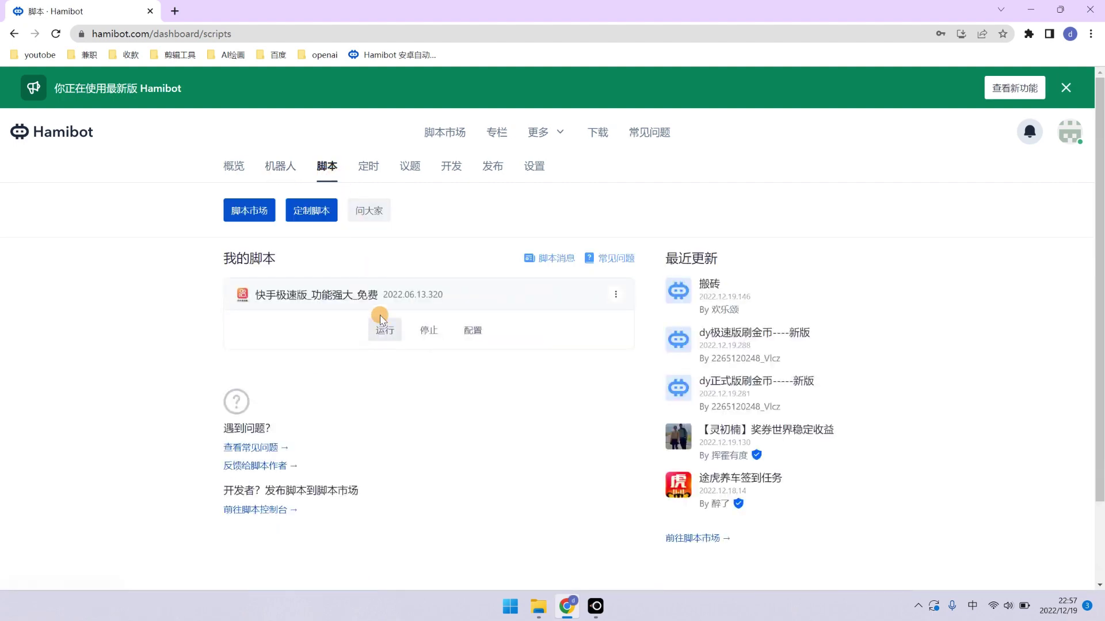
scroll(316, 379, "down", 2)
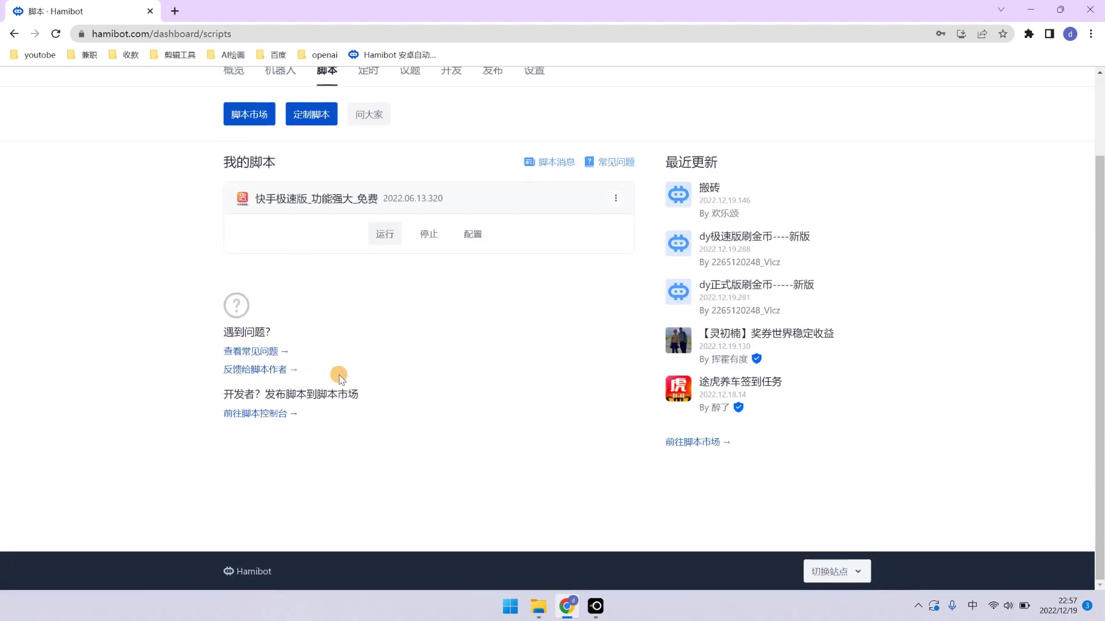
scroll(345, 345, "up", 2)
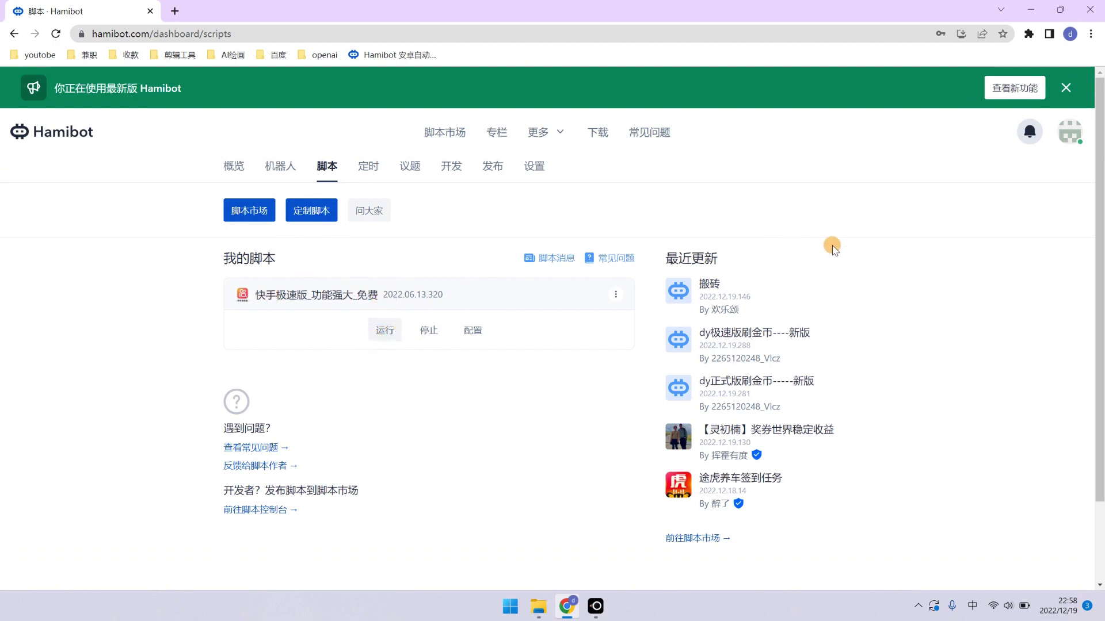
- Switch to the mirrored phone screen in 幕享 and choose 前往控制台 in the Hamibot app
key("alt+Tab")
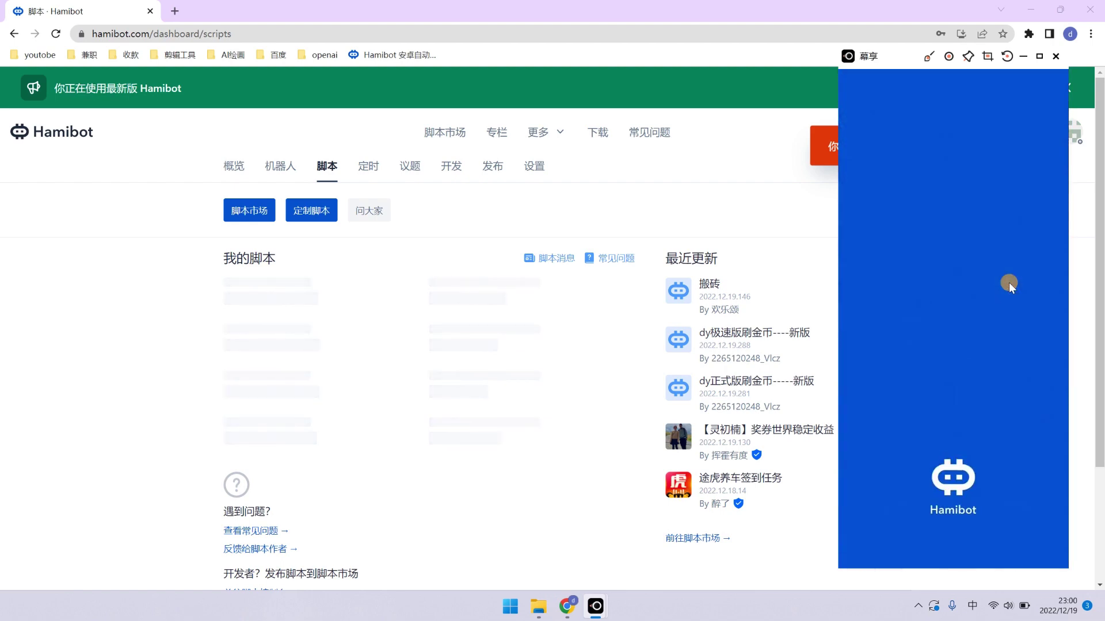
left_click(1009, 282)
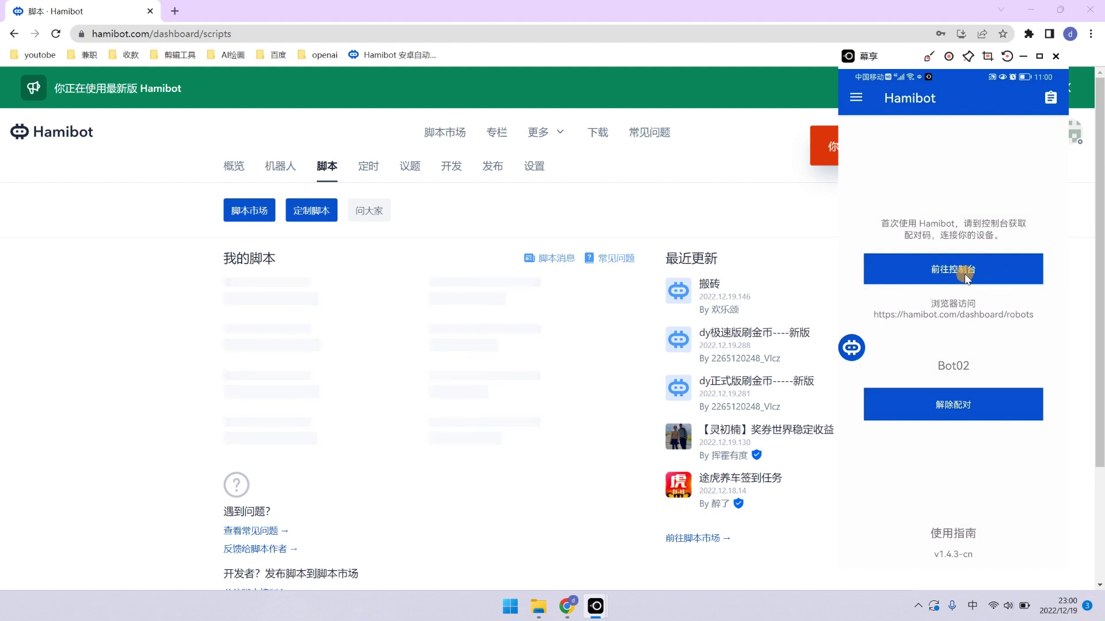
left_click(965, 278)
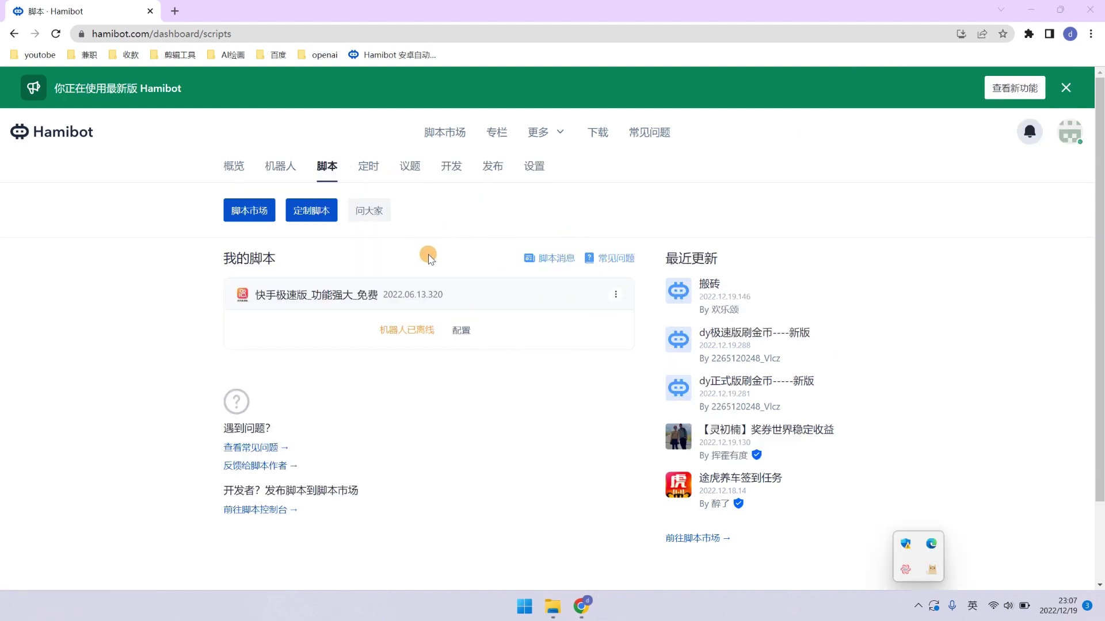
- Open the 脚本市场 and examine its filter categories and trending scripts
left_click(447, 132)
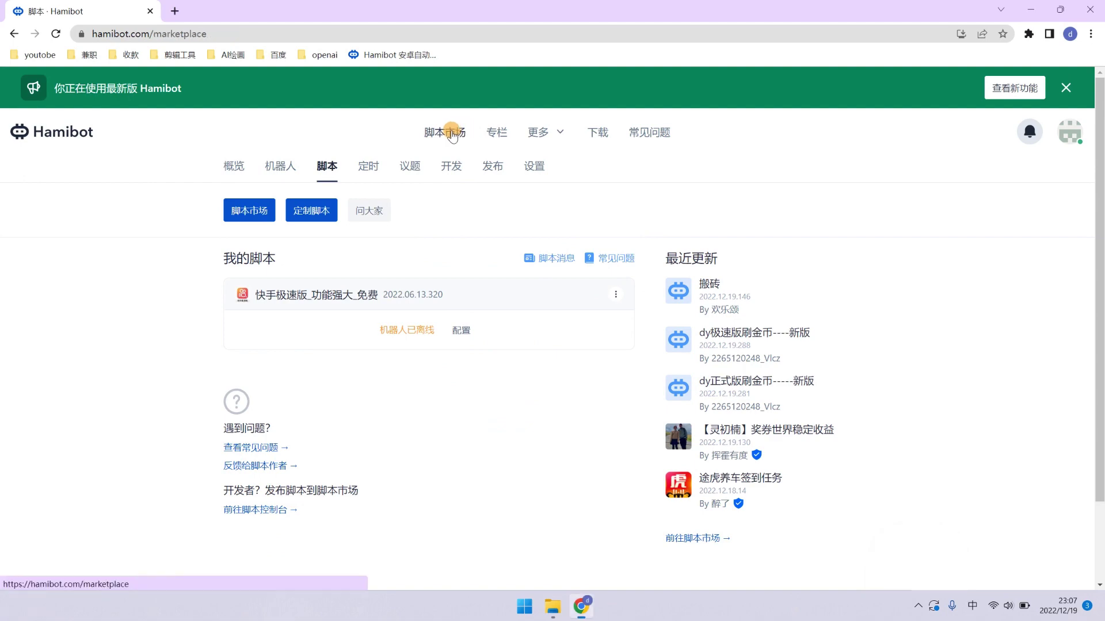
scroll(342, 333, "down", 4)
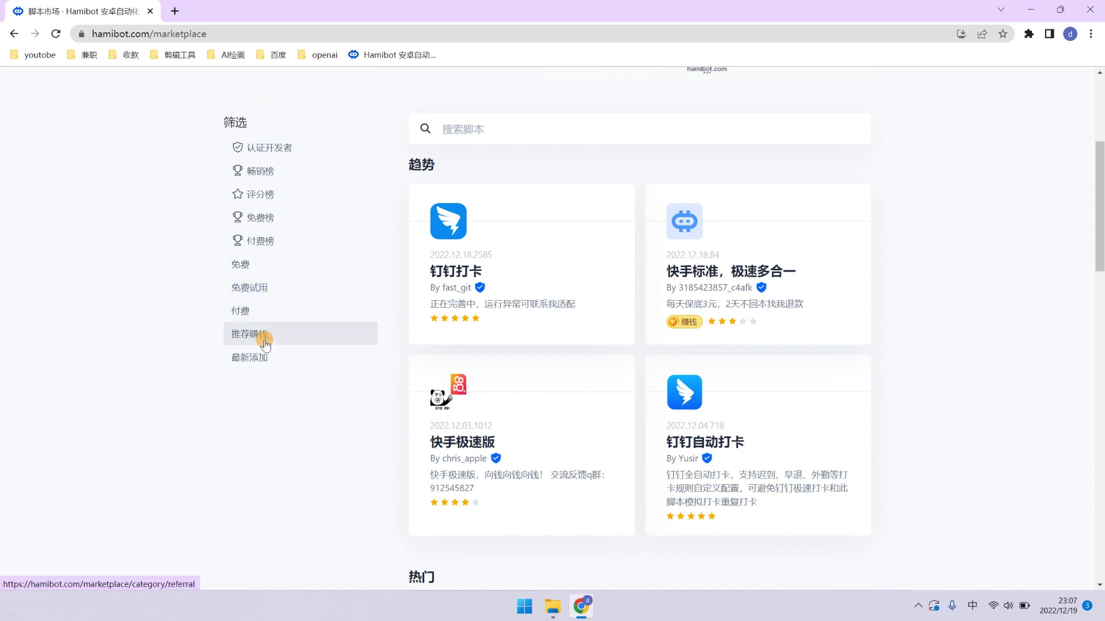
scroll(404, 293, "up", 4)
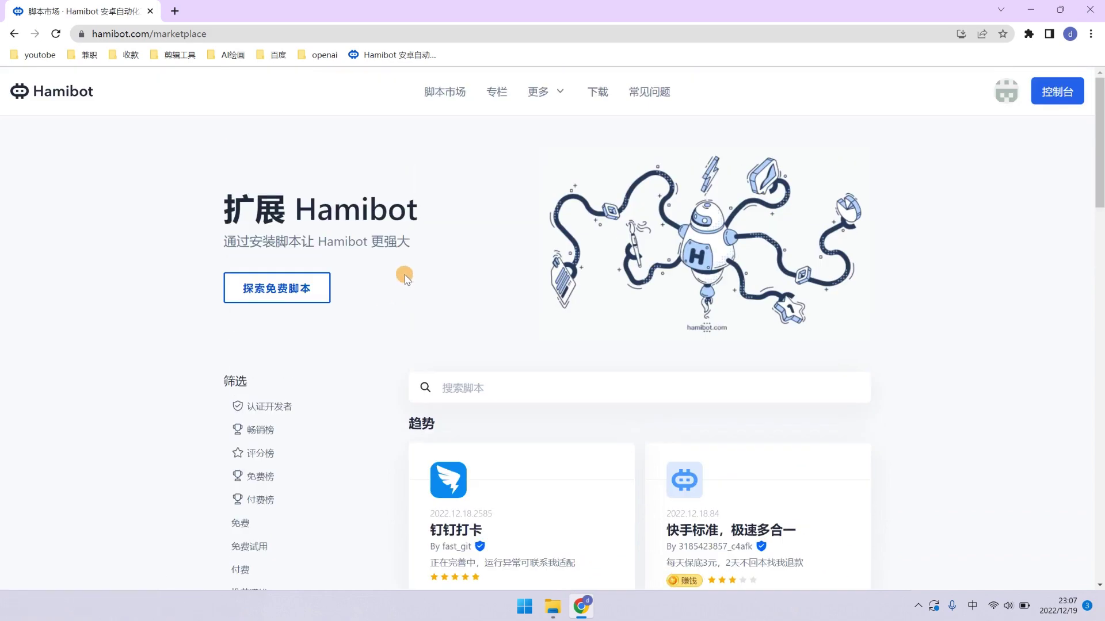
scroll(403, 294, "down", 5)
scroll(437, 294, "up", 2)
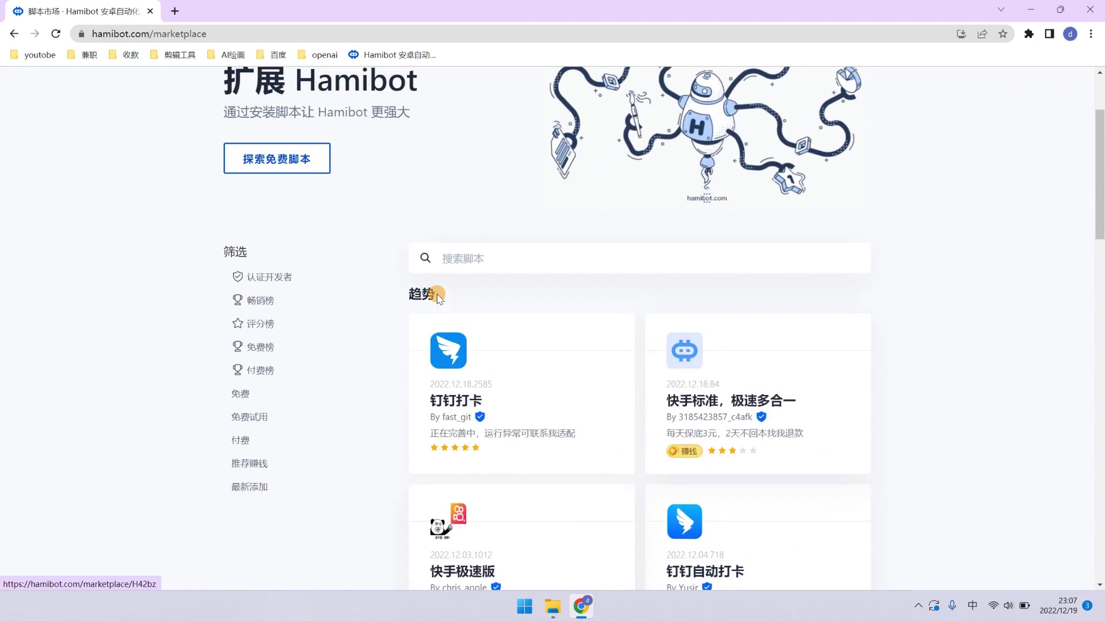
scroll(437, 293, "up", 2)
scroll(403, 305, "down", 2)
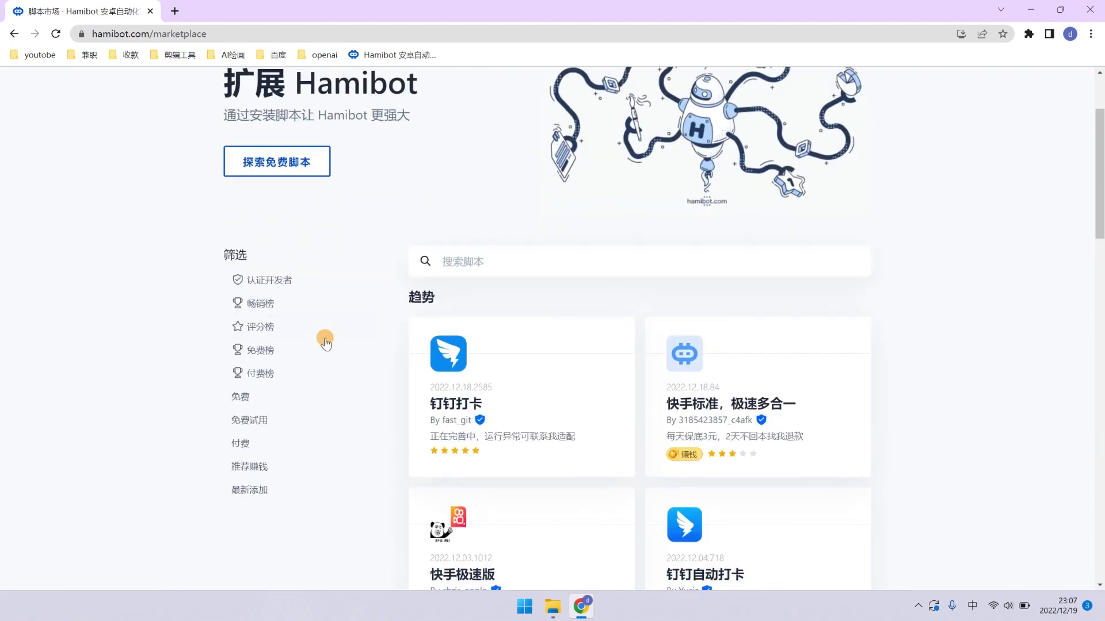
- Filter the marketplace by 免费试用 and examine the details and pricing of the script 番茄免费小说-自动阅读小说-不做日常任务
left_click(271, 418)
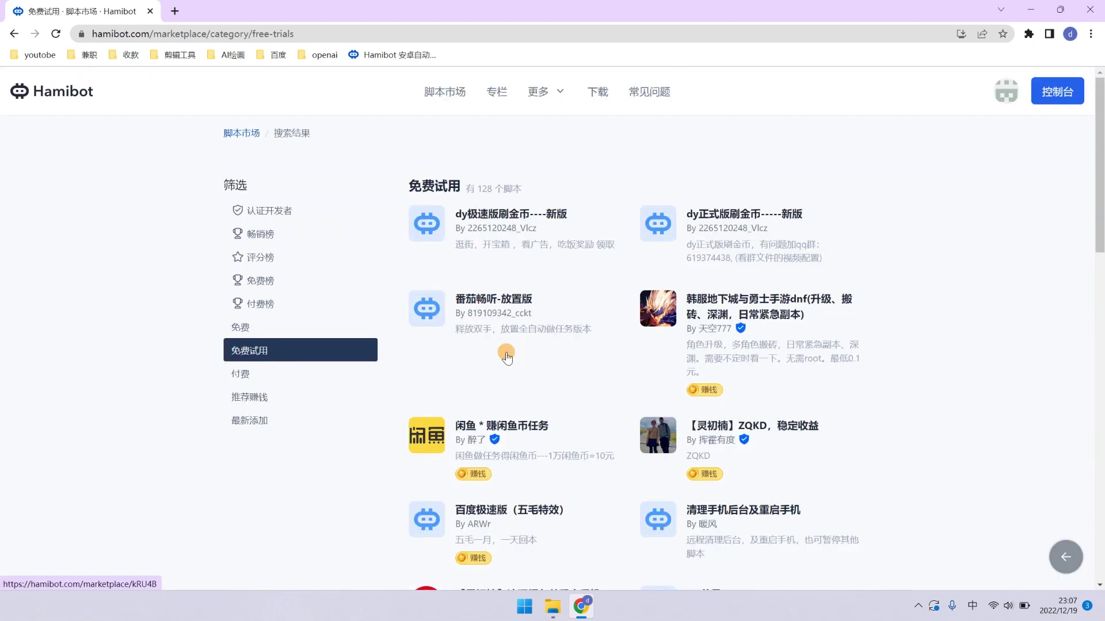
scroll(506, 358, "down", 10)
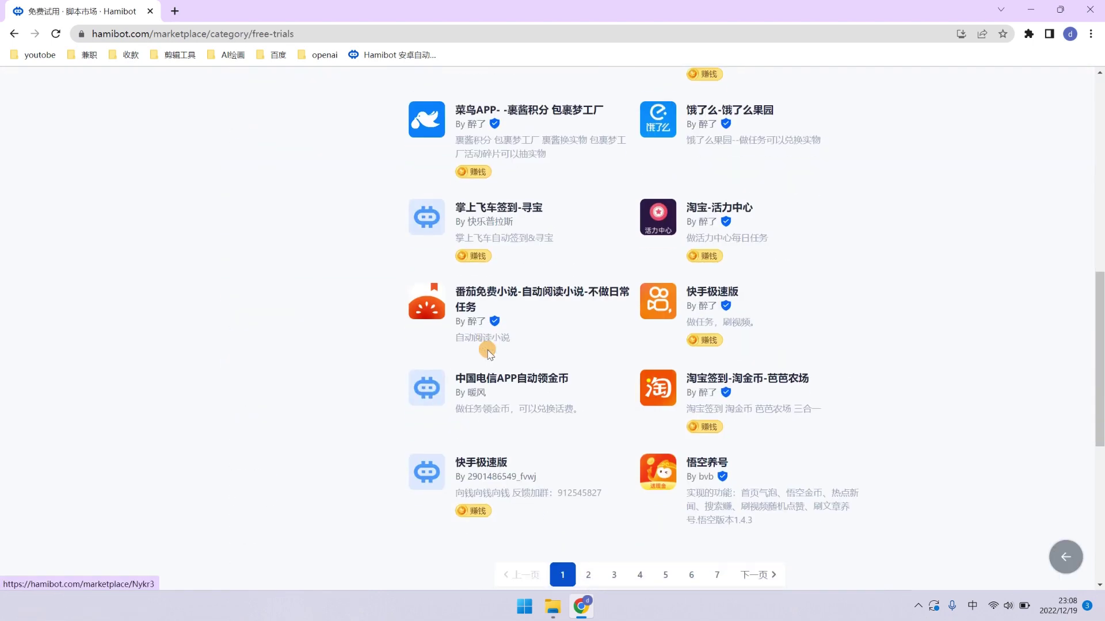
left_click(510, 297)
scroll(518, 311, "down", 10)
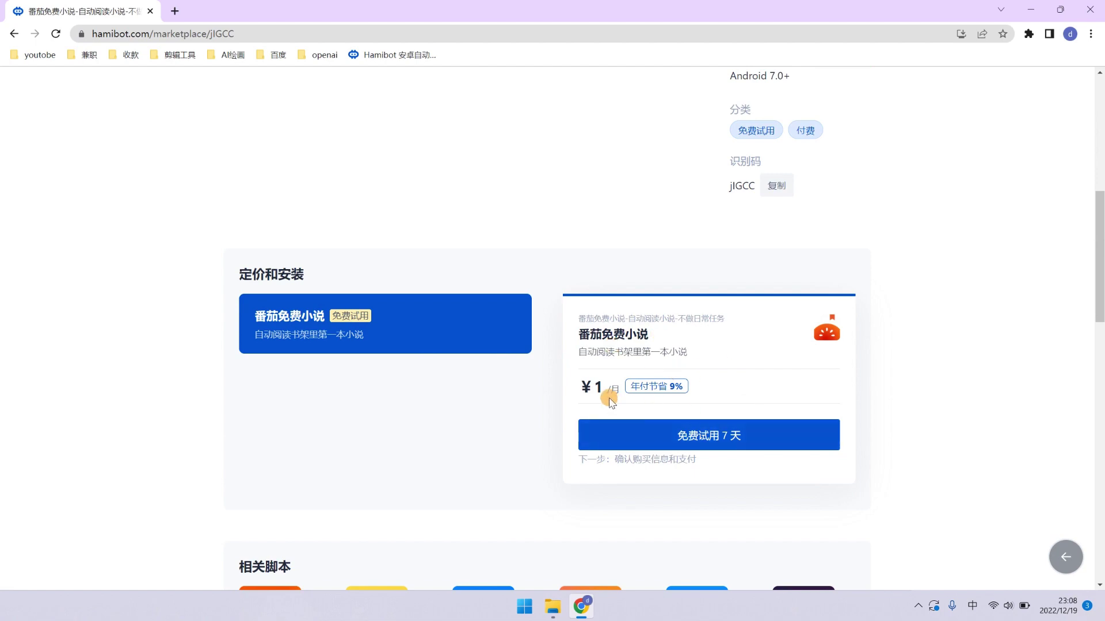
scroll(660, 409, "up", 8)
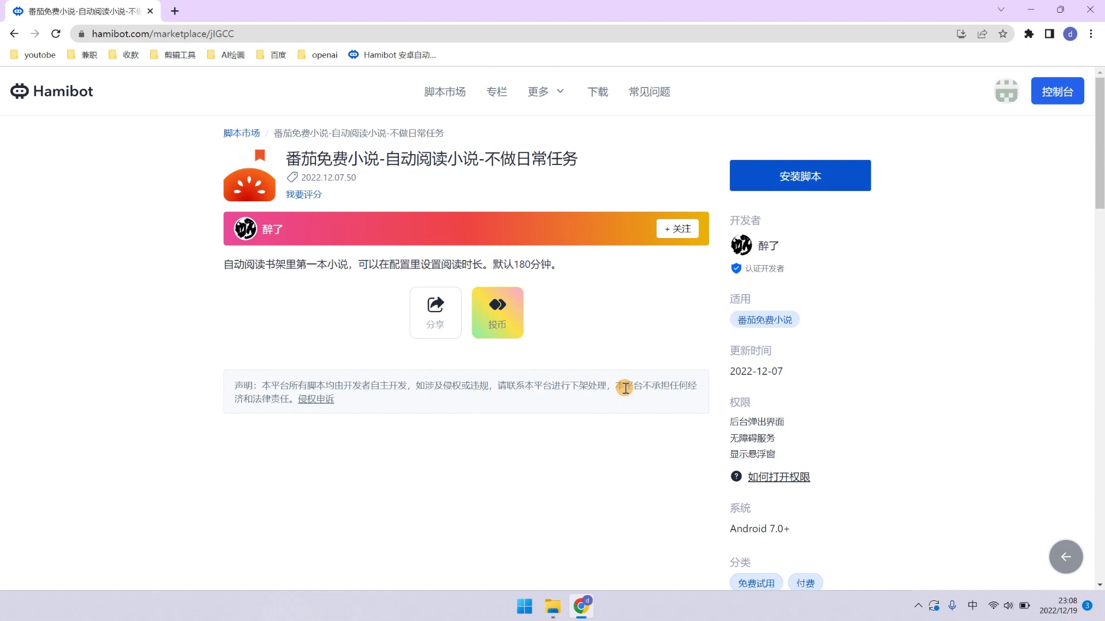
- Return to the 免费试用 list and look through the scripts on its first page
key("alt+Left")
scroll(682, 243, "up", 8)
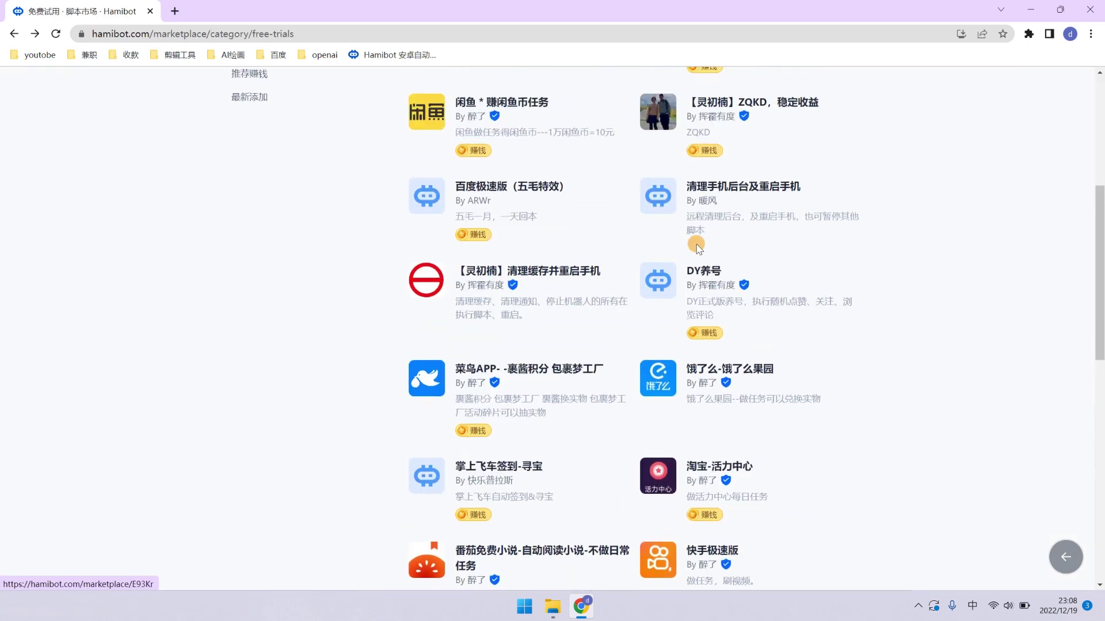
scroll(681, 243, "down", 10)
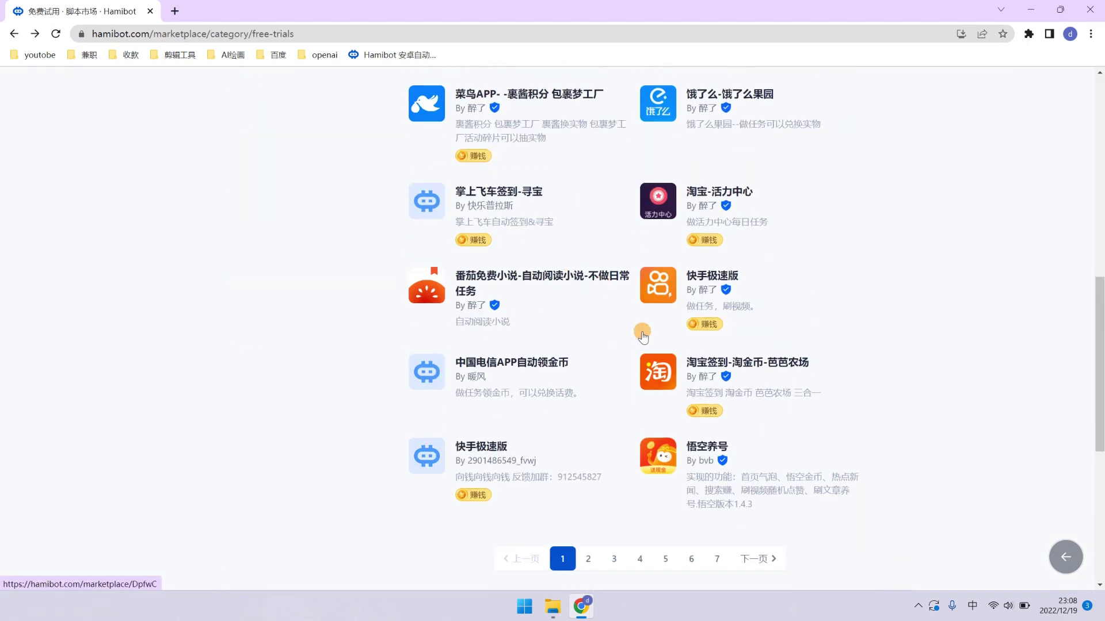
scroll(636, 211, "up", 7)
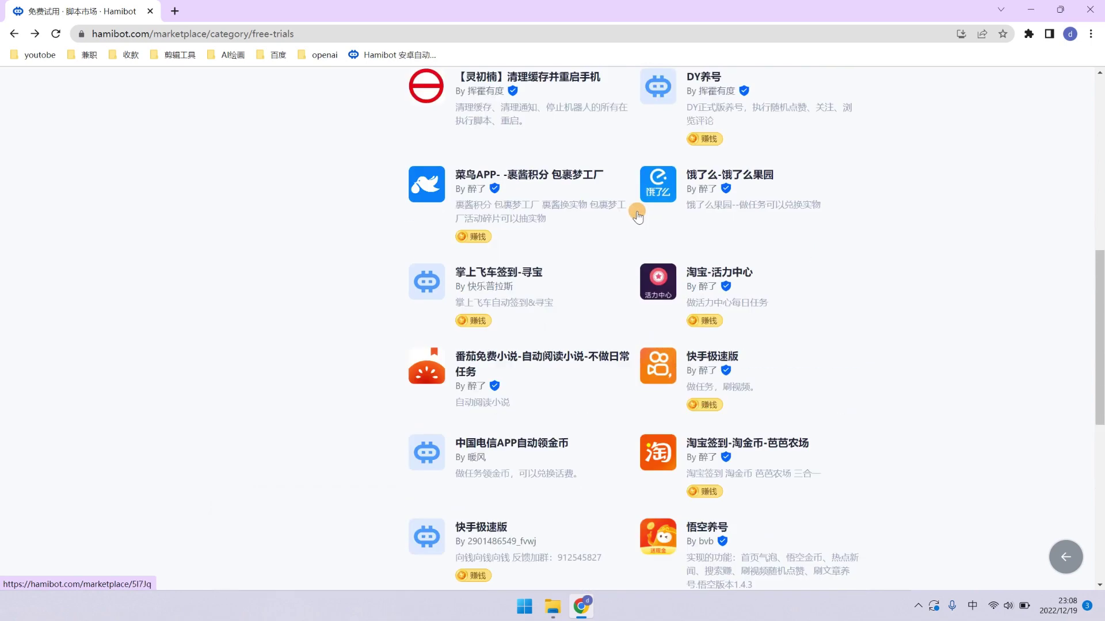
scroll(448, 262, "up", 6)
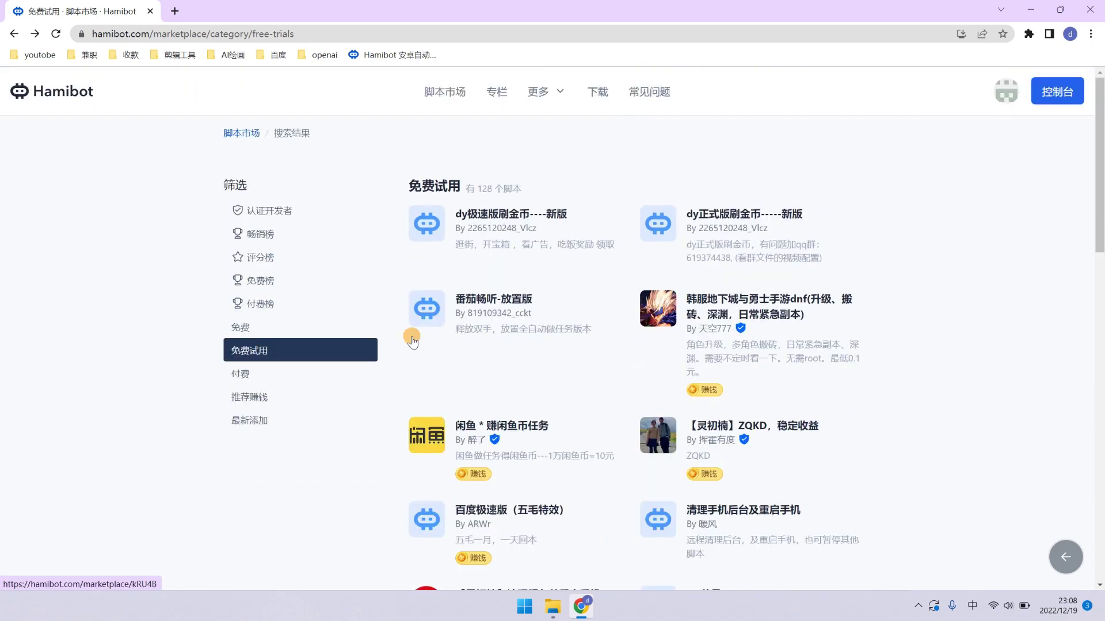